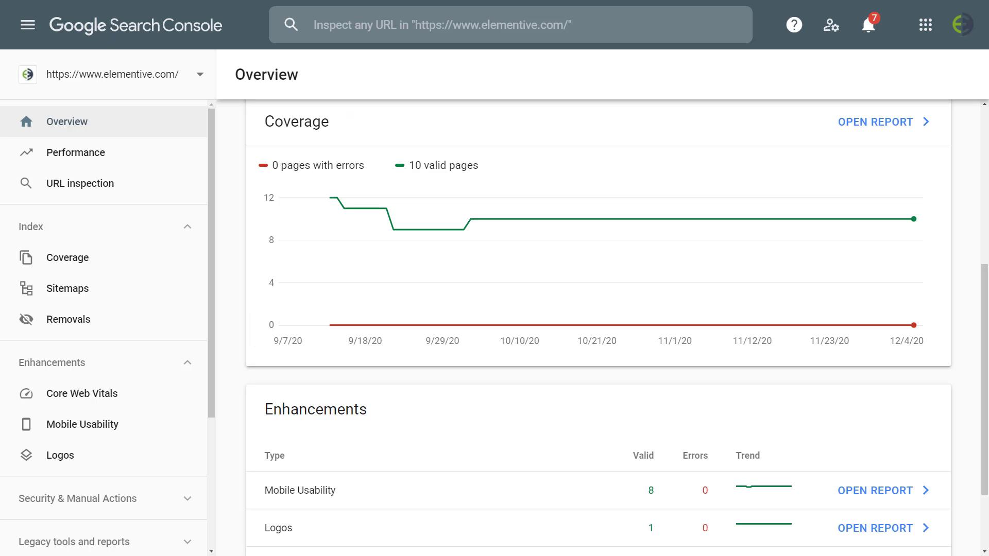
- Scroll the left sidebar down to bring the Links entry into view
{"action": "scroll", "coordinate": [82, 394], "scroll_direction": "down", "scroll_amount": 4}
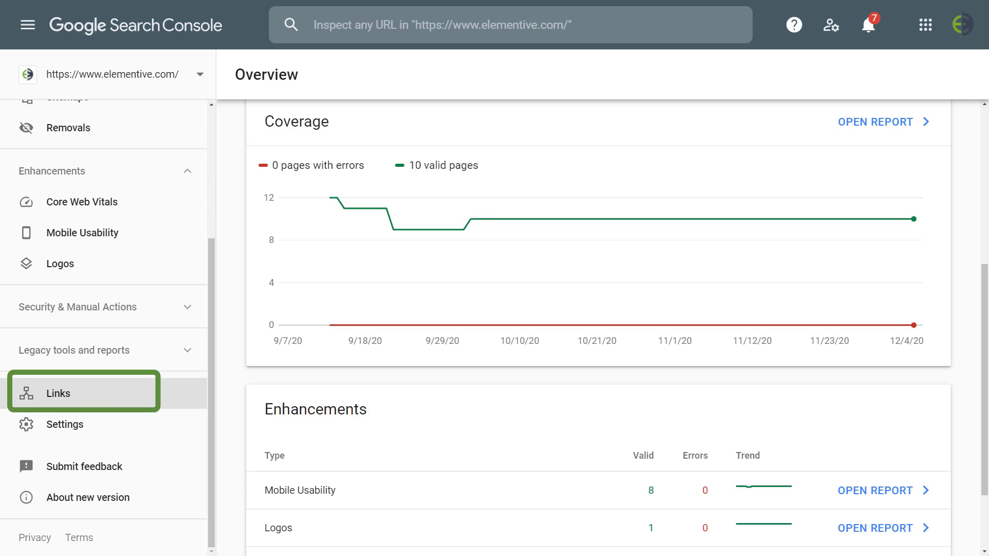
- Open Links and expand the external Top linked pages table (760 links, 7 pages)
{"action": "left_click", "coordinate": [58, 394]}
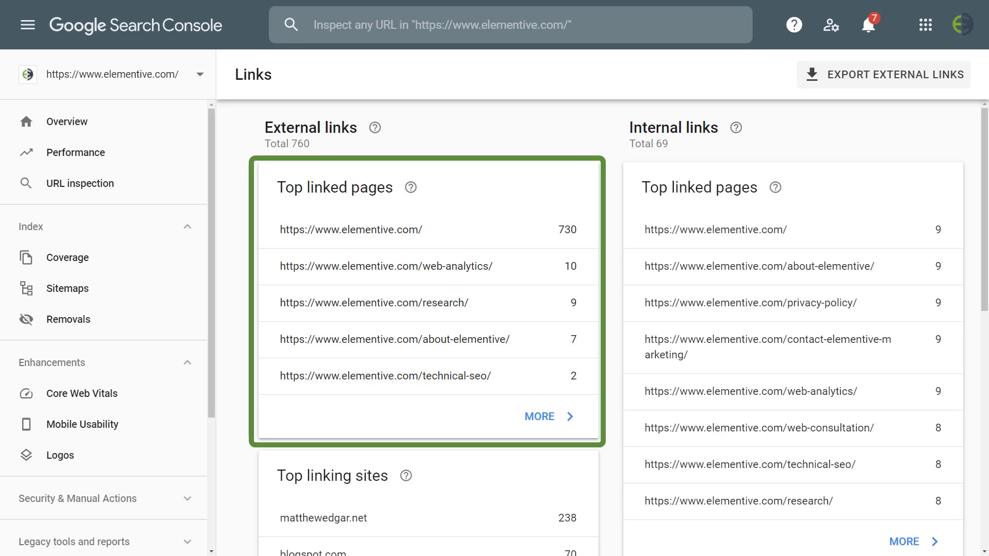
{"action": "left_click", "coordinate": [536, 412]}
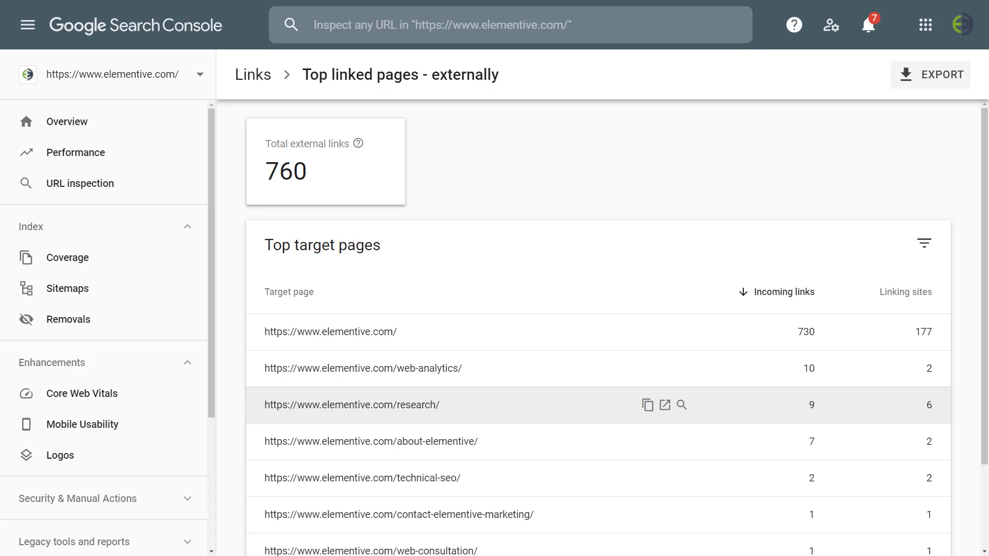
{"action": "scroll", "coordinate": [598, 309], "scroll_direction": "down", "scroll_amount": 2}
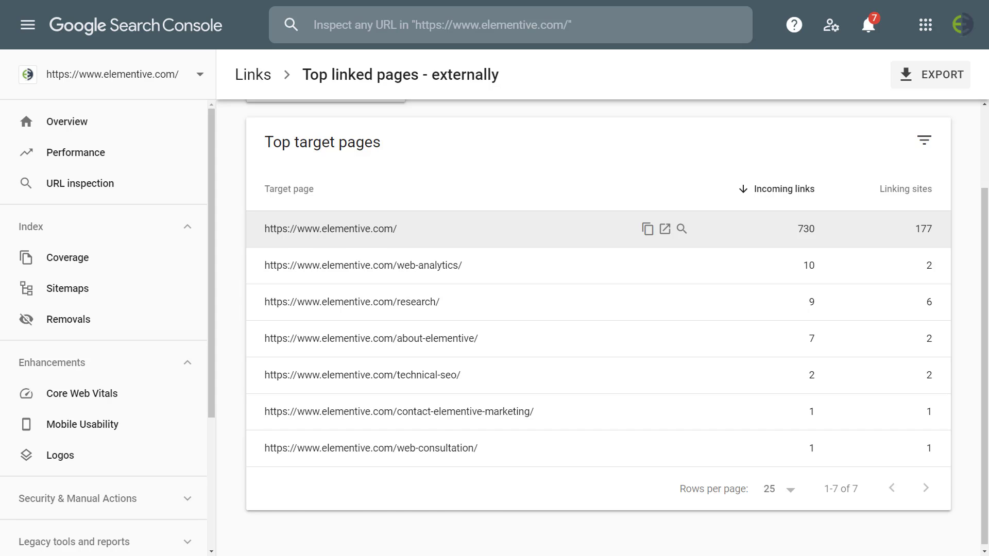
{"action": "scroll", "coordinate": [463, 229], "scroll_direction": "up", "scroll_amount": 2}
{"action": "left_click", "coordinate": [463, 331]}
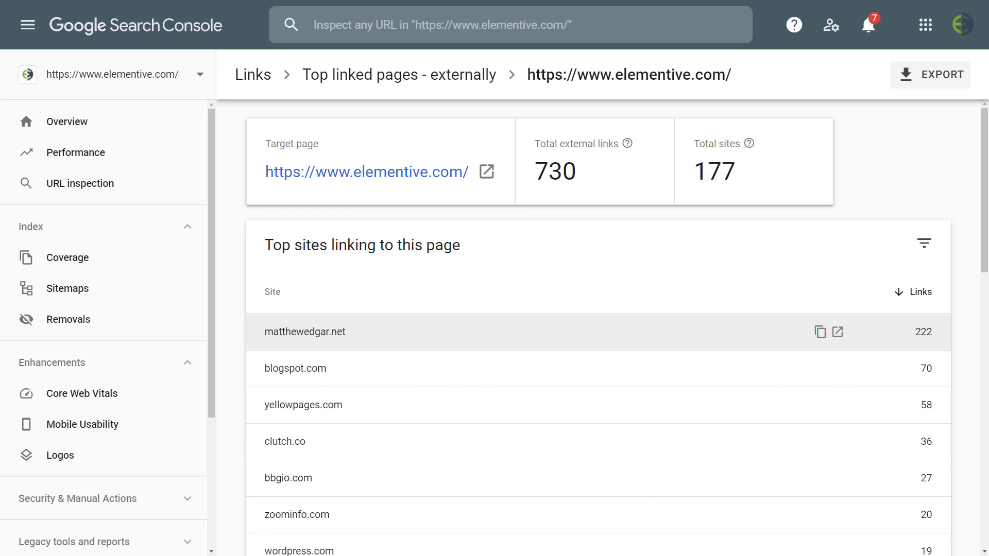
{"action": "scroll", "coordinate": [597, 329], "scroll_direction": "down", "scroll_amount": 5}
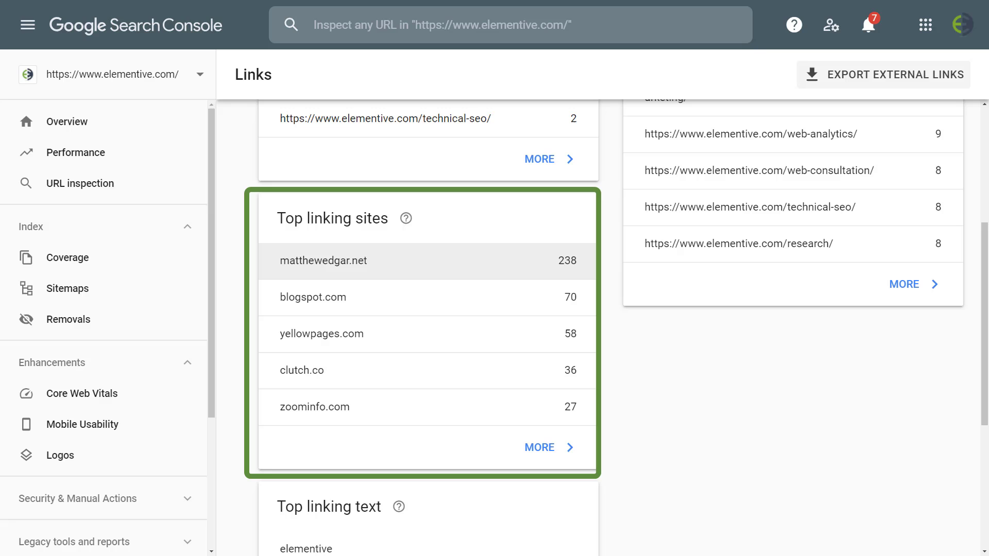
- Expand the Top linking sites list and drill into matthewedgar.net's linked pages
{"action": "left_click", "coordinate": [546, 447]}
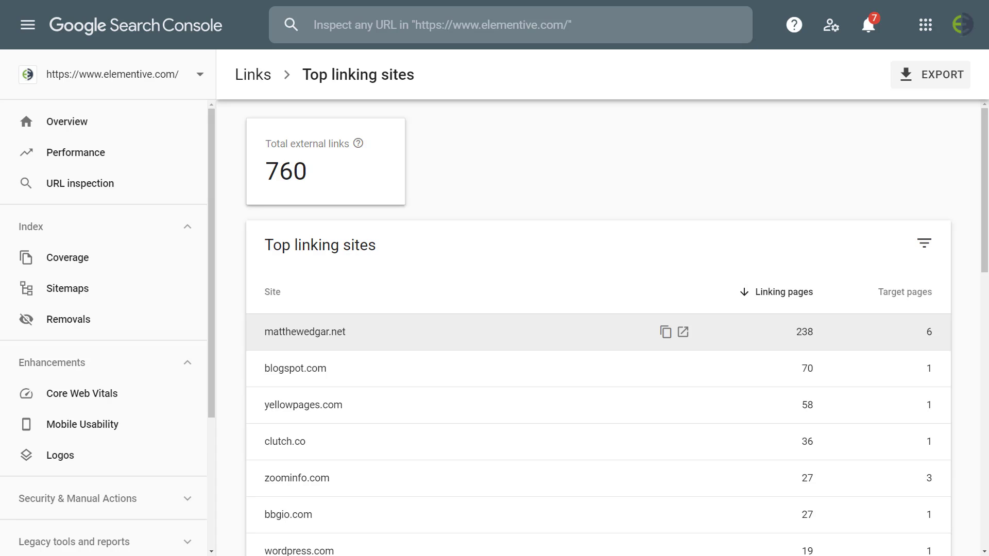
{"action": "left_click", "coordinate": [305, 332]}
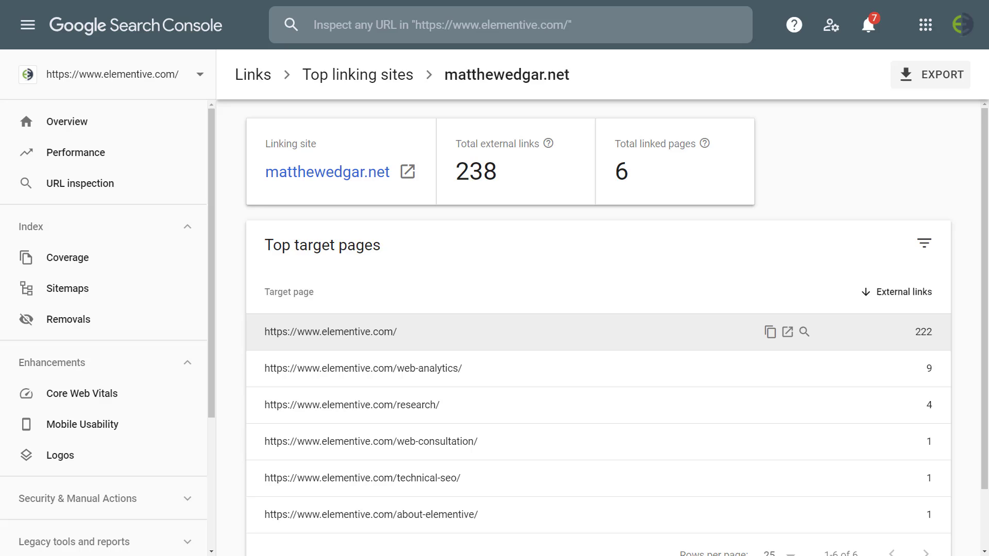
{"action": "scroll", "coordinate": [598, 329], "scroll_direction": "down", "scroll_amount": 1}
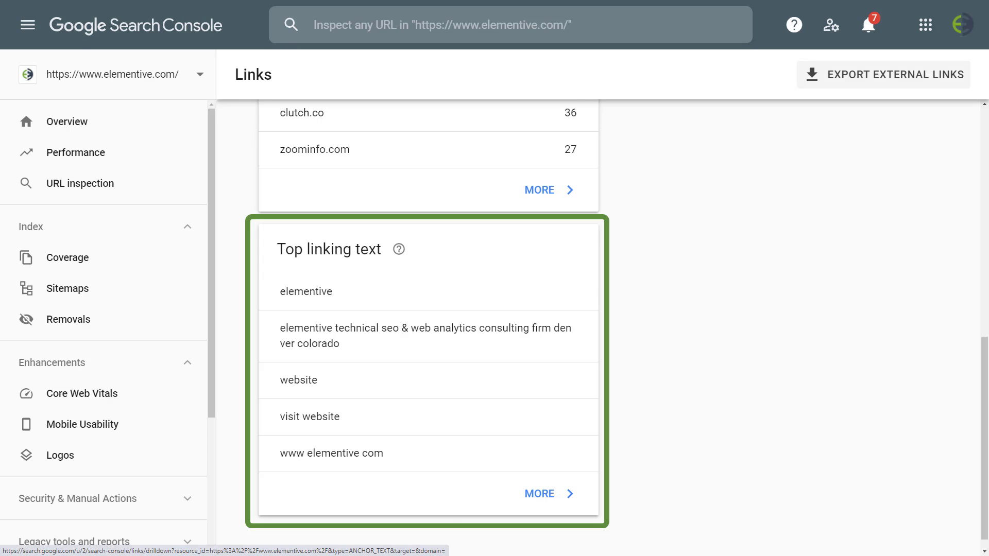
- Expand the full Top linking text table and scroll through its first page
{"action": "left_click", "coordinate": [546, 493]}
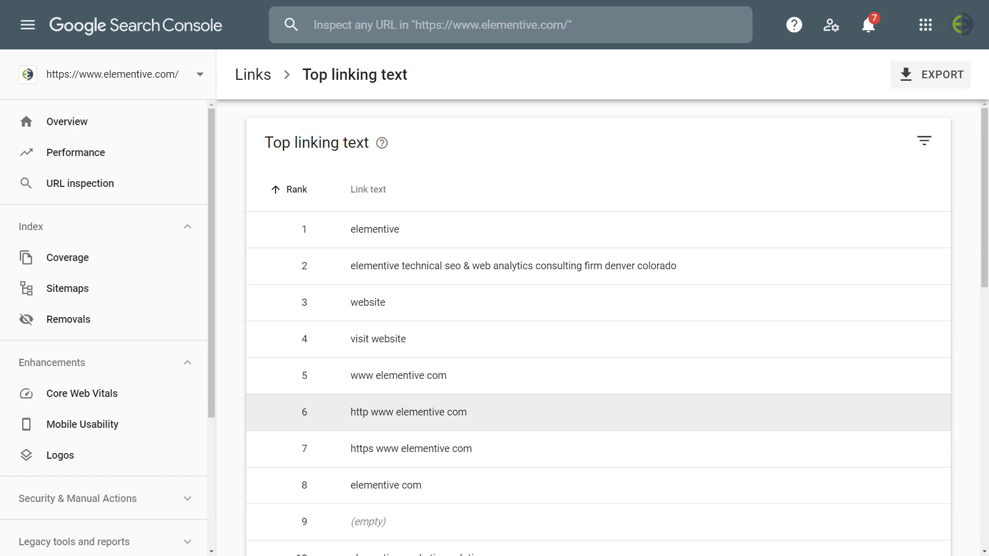
{"action": "scroll", "coordinate": [597, 258], "scroll_direction": "down", "scroll_amount": 1}
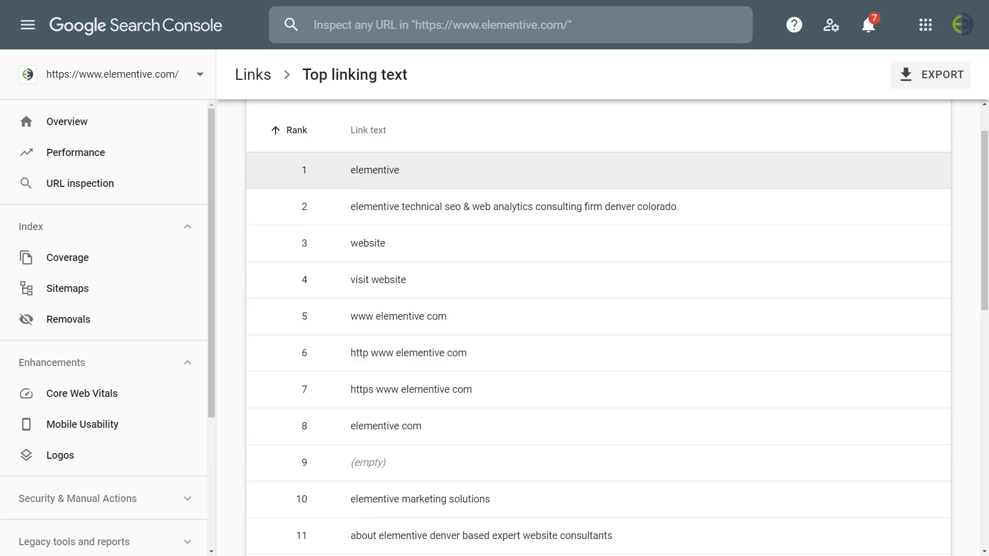
{"action": "scroll", "coordinate": [597, 258], "scroll_direction": "down", "scroll_amount": 2}
{"action": "scroll", "coordinate": [598, 257], "scroll_direction": "down", "scroll_amount": 2}
{"action": "scroll", "coordinate": [597, 258], "scroll_direction": "down", "scroll_amount": 3}
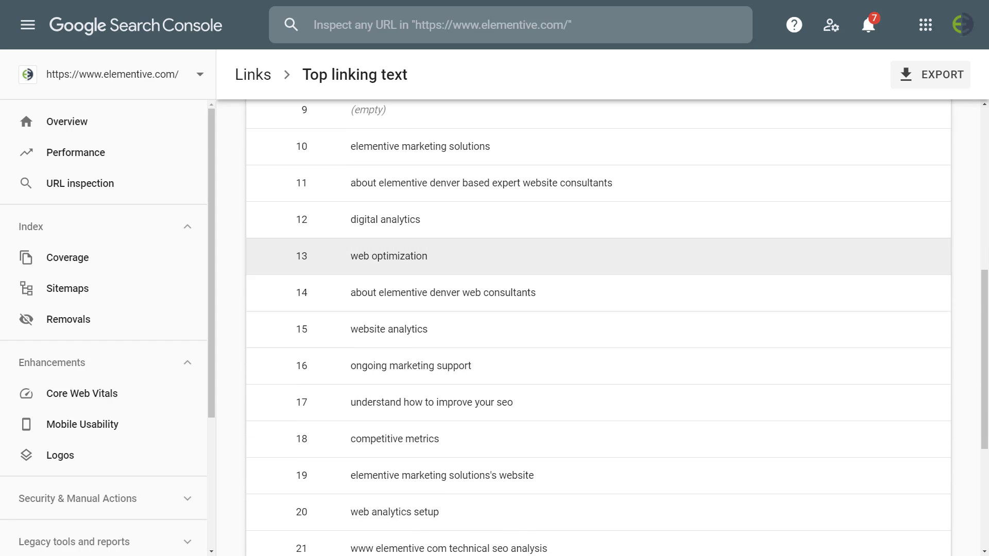
{"action": "scroll", "coordinate": [598, 198], "scroll_direction": "down", "scroll_amount": 3}
{"action": "scroll", "coordinate": [598, 216], "scroll_direction": "down", "scroll_amount": 2}
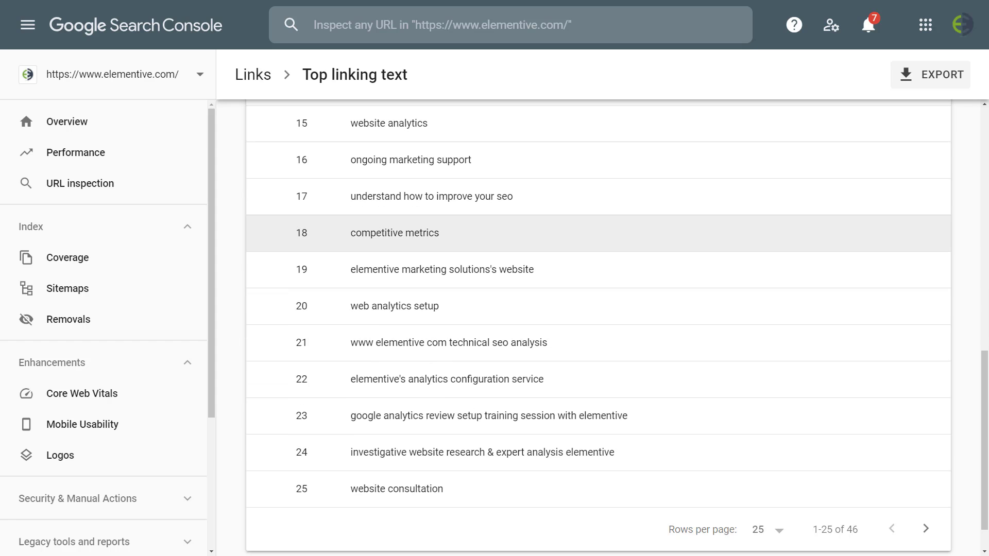
{"action": "scroll", "coordinate": [597, 233], "scroll_direction": "up", "scroll_amount": 2}
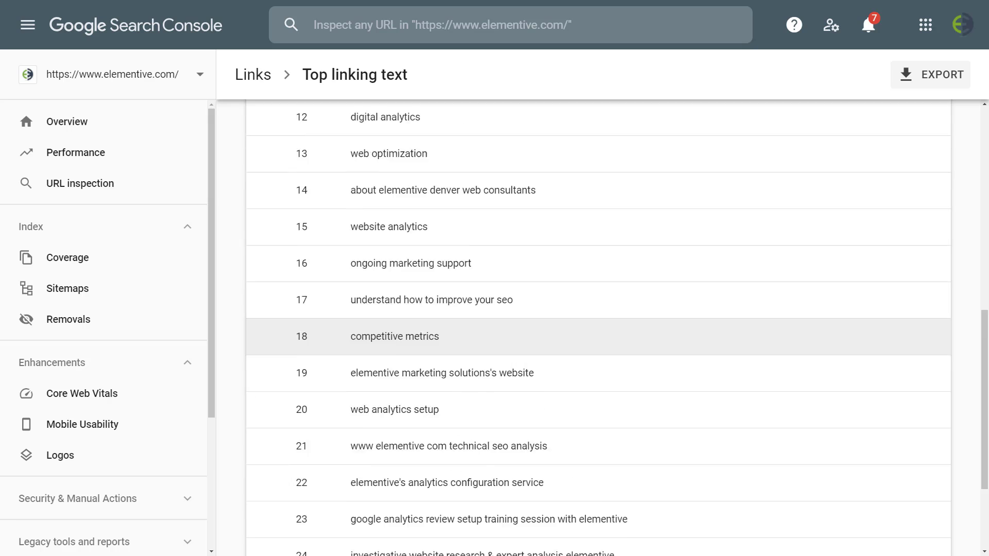
{"action": "scroll", "coordinate": [598, 336], "scroll_direction": "down", "scroll_amount": 3}
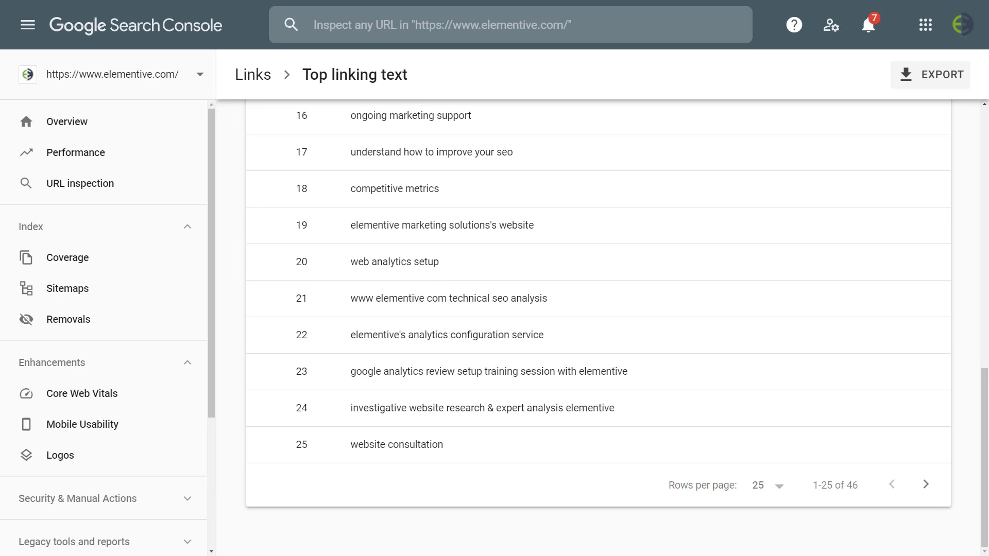
- Move to the second page of anchor texts, running down to entry 40, 'elementar'
{"action": "left_click", "coordinate": [926, 485]}
{"action": "scroll", "coordinate": [597, 443], "scroll_direction": "up", "scroll_amount": 3}
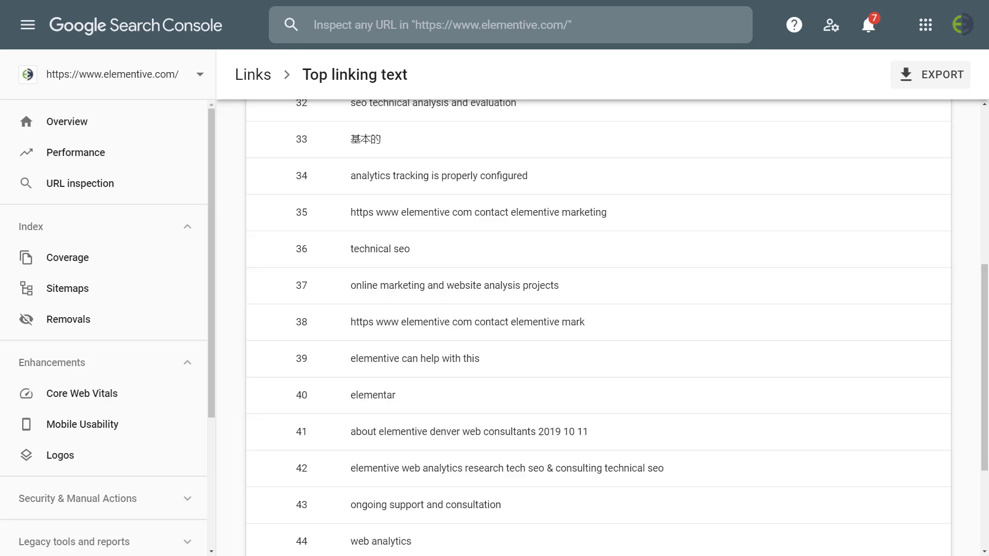
{"action": "scroll", "coordinate": [598, 443], "scroll_direction": "up", "scroll_amount": 3}
{"action": "scroll", "coordinate": [597, 443], "scroll_direction": "up", "scroll_amount": 2}
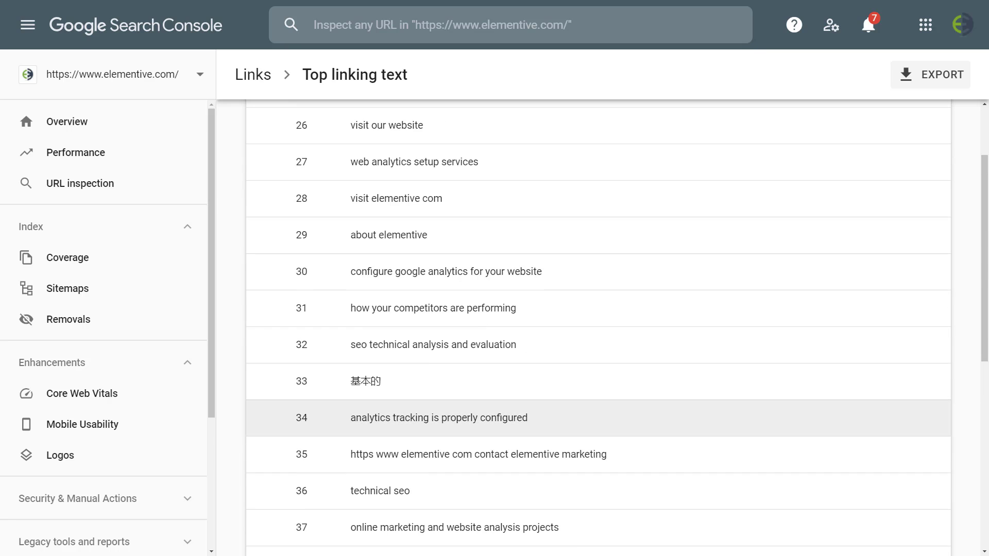
{"action": "scroll", "coordinate": [597, 422], "scroll_direction": "down", "scroll_amount": 1}
{"action": "scroll", "coordinate": [598, 423], "scroll_direction": "down", "scroll_amount": 1}
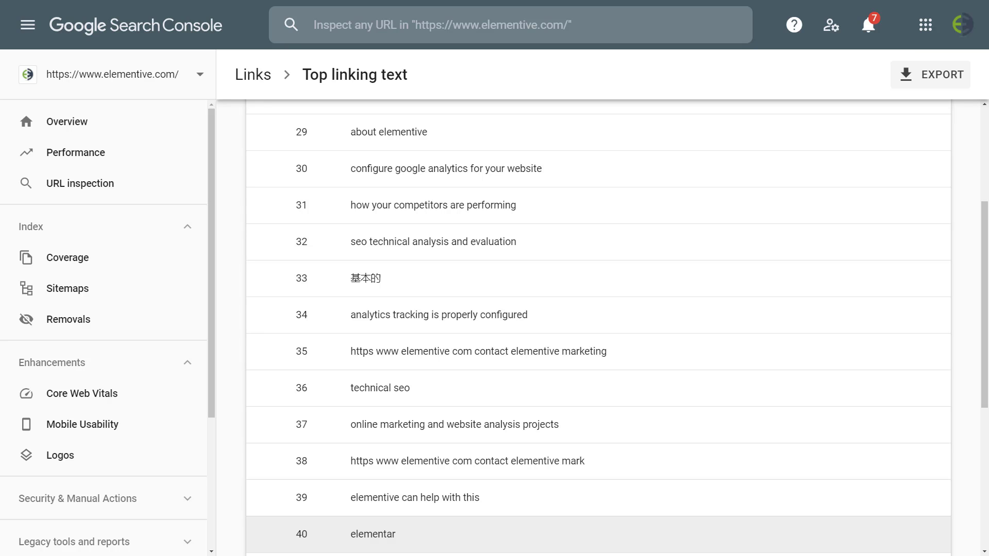
- Back on Links, expand Internal links and view pages linking to the privacy policy
{"action": "key", "text": "alt+Left"}
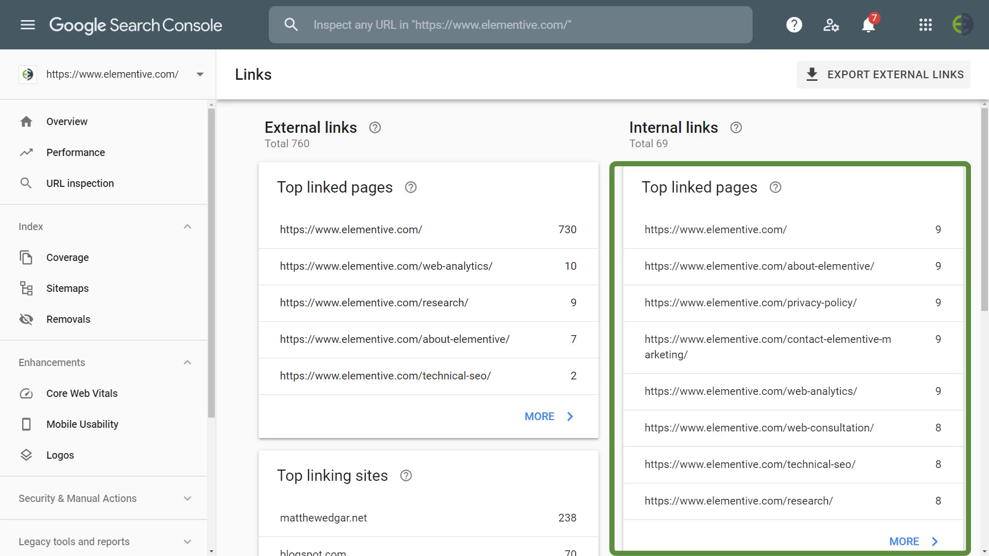
{"action": "scroll", "coordinate": [876, 430], "scroll_direction": "down", "scroll_amount": 1}
{"action": "left_click", "coordinate": [904, 488]}
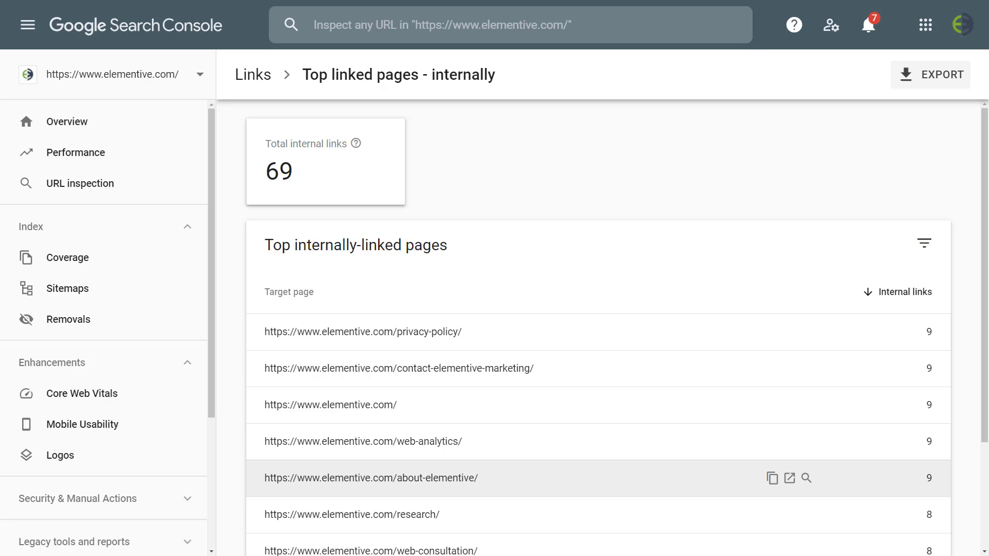
{"action": "scroll", "coordinate": [598, 355], "scroll_direction": "down", "scroll_amount": 3}
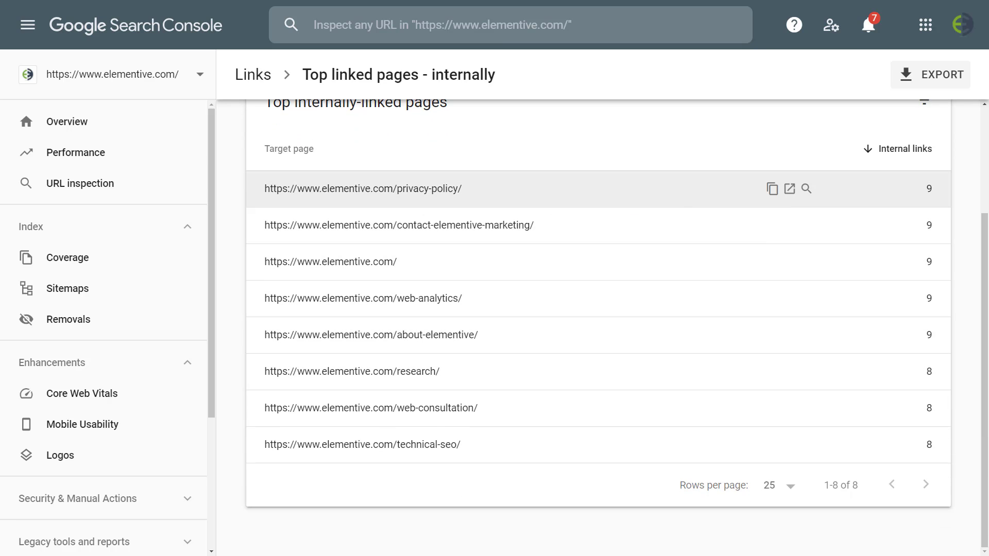
{"action": "left_click", "coordinate": [615, 189]}
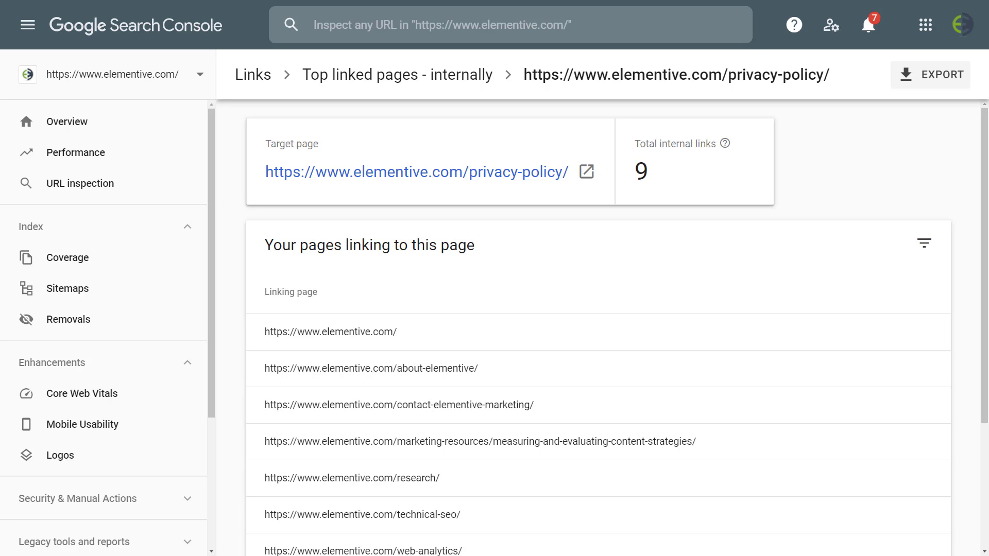
{"action": "scroll", "coordinate": [329, 292], "scroll_direction": "down", "scroll_amount": 3}
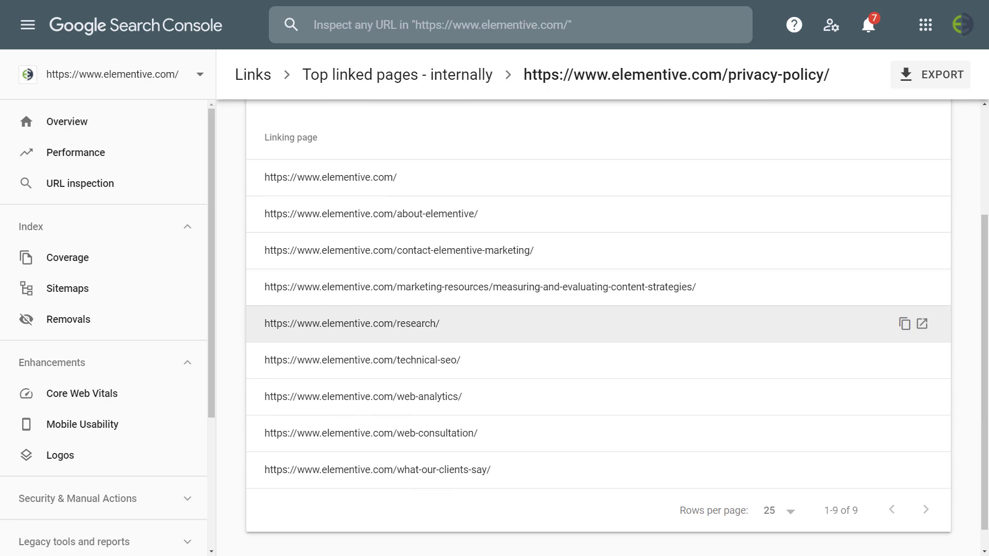
{"action": "scroll", "coordinate": [328, 320], "scroll_direction": "up", "scroll_amount": 2}
{"action": "scroll", "coordinate": [598, 329], "scroll_direction": "up", "scroll_amount": 1}
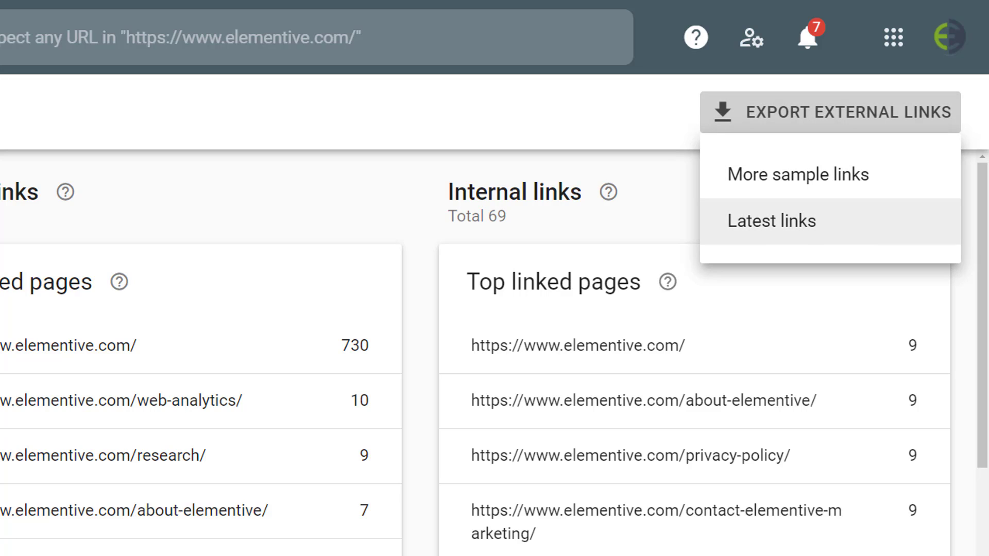
- Choose More sample links as the set of external links to export
{"action": "left_click", "coordinate": [790, 192]}
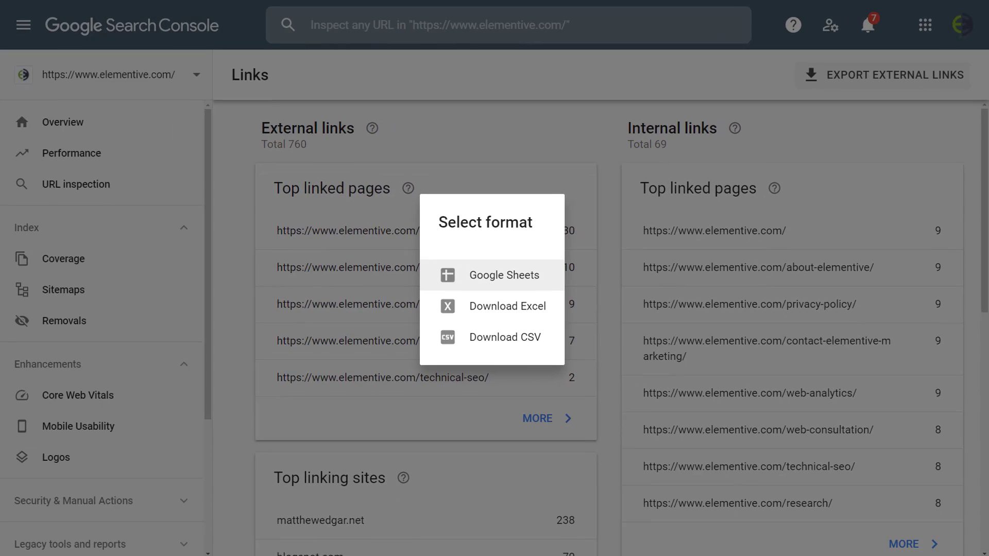